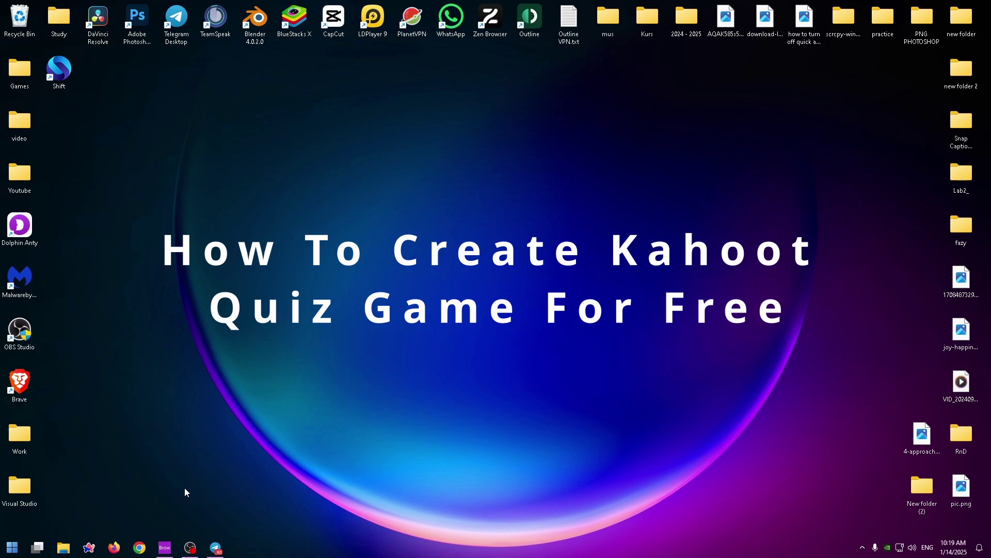
Open the web browser and run a Google search for 'kahoot'.
click(165, 546)
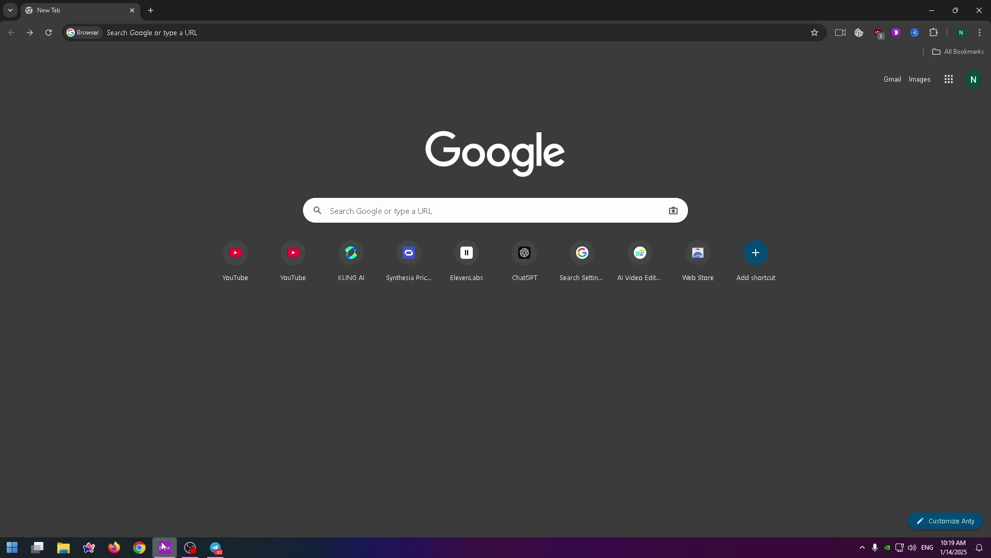
click(170, 32)
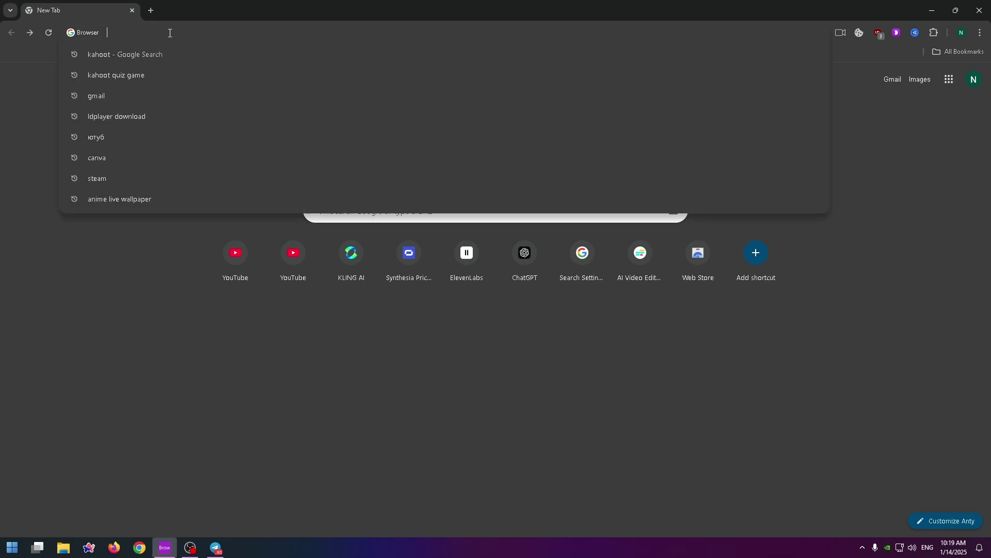
text(kaho)
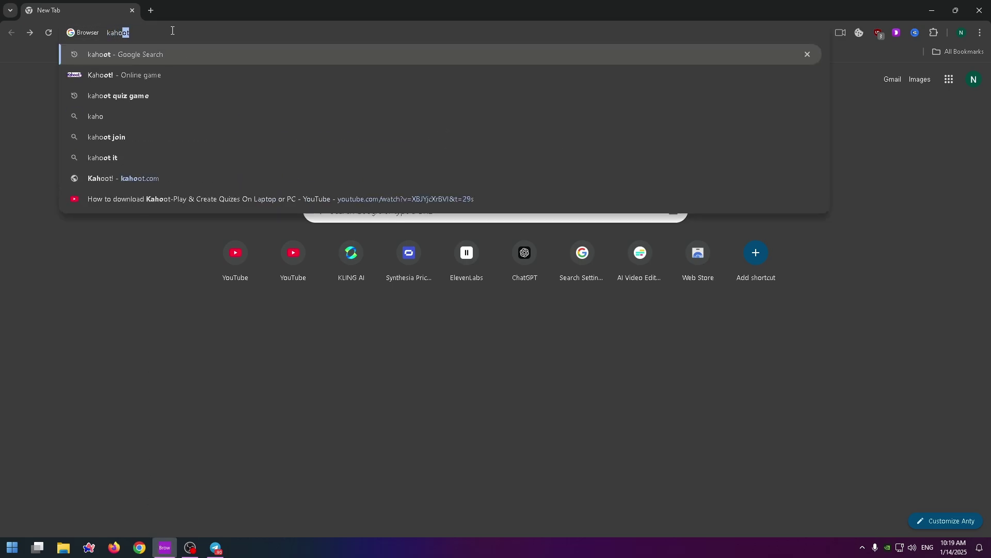
text(ot)
key(Return)
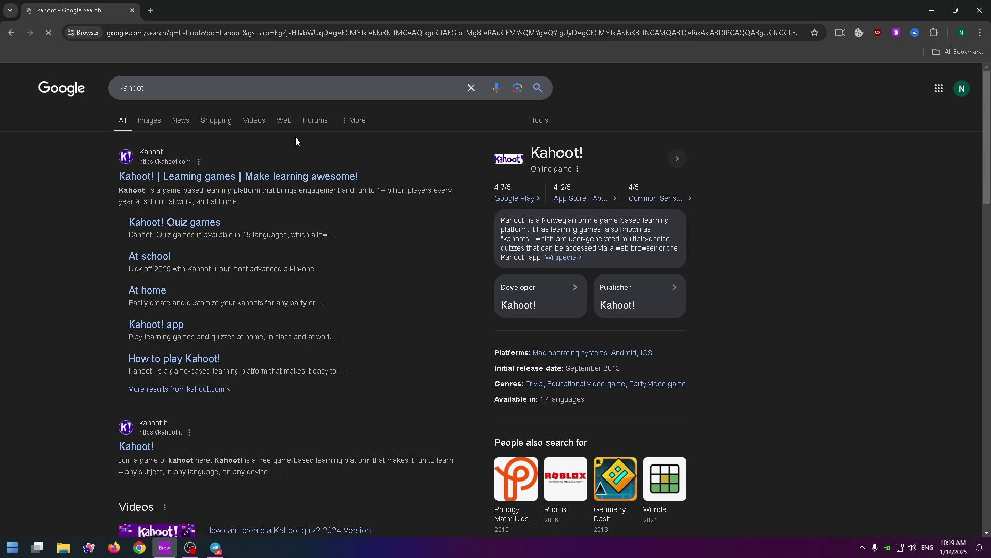
click(233, 163)
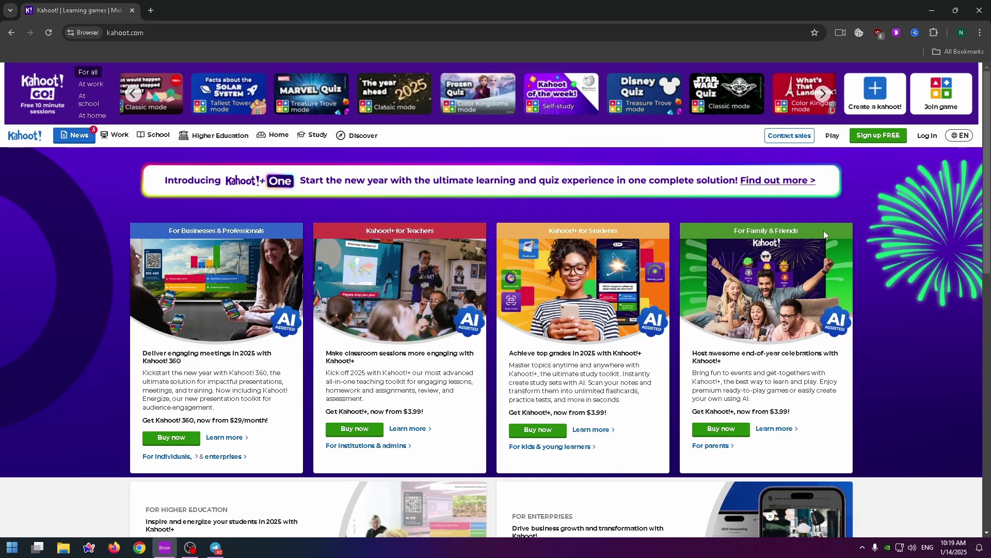
Sign up free as a Student with a chosen birth year and a generated username.
click(876, 137)
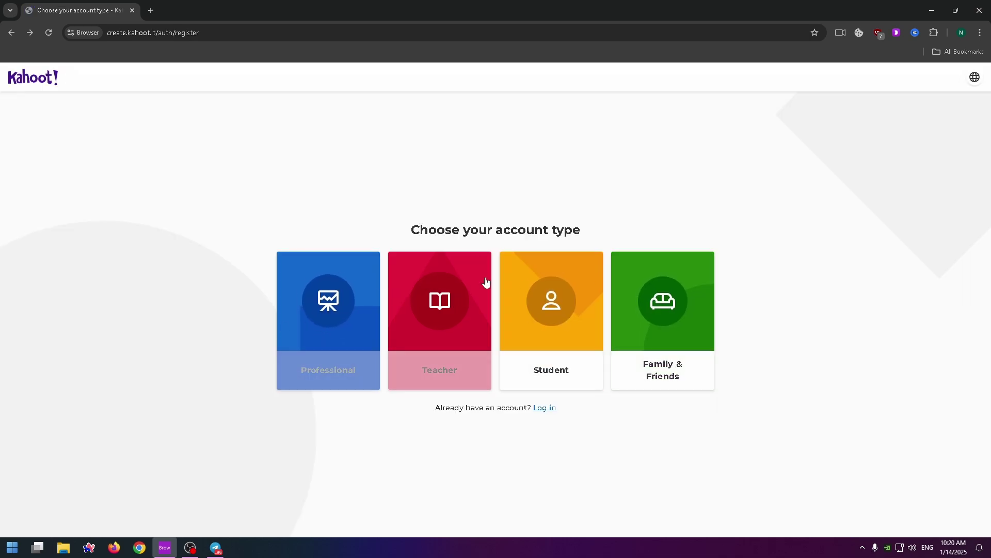
click(566, 295)
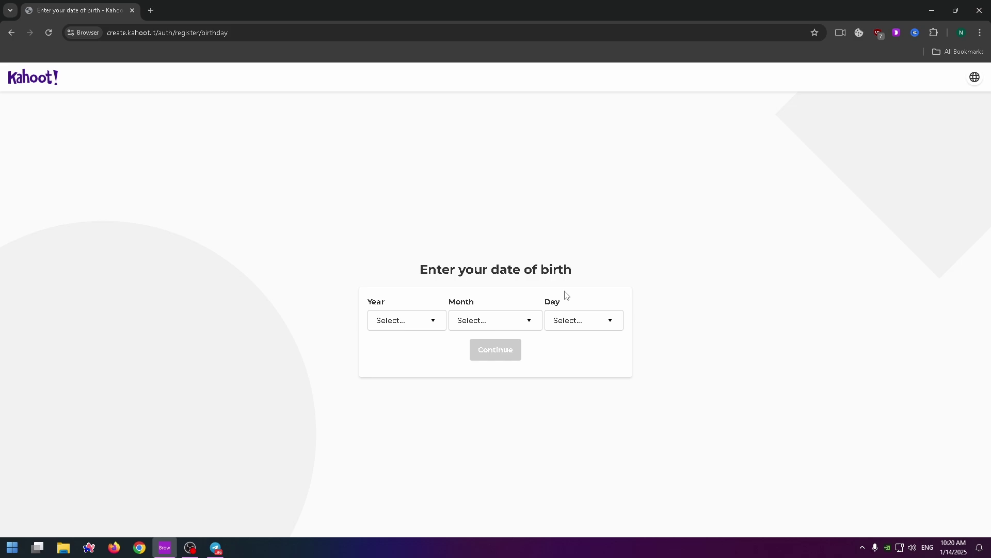
click(421, 323)
click(413, 301)
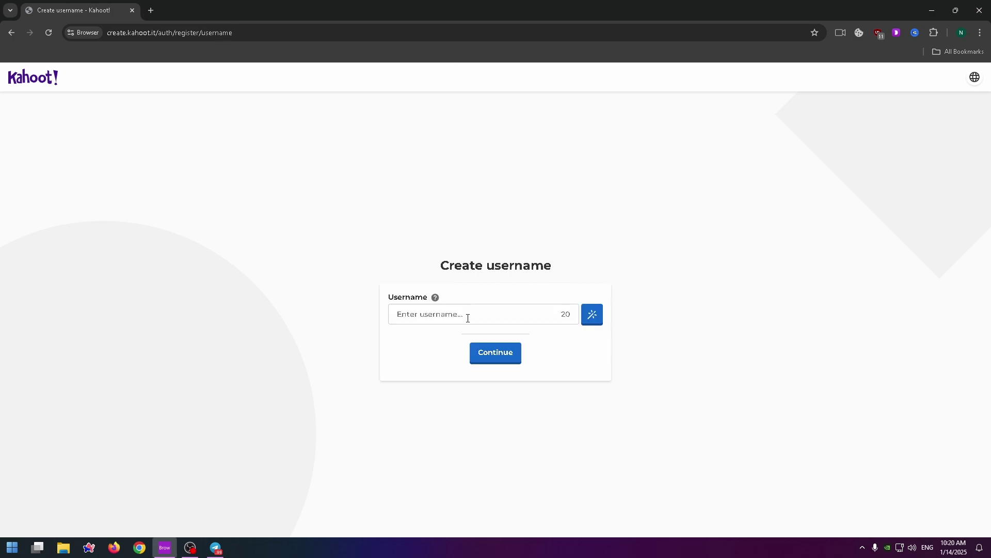
click(592, 316)
click(496, 352)
Go to the email field on the account creation page and dismiss the saved email suggestions.
click(457, 199)
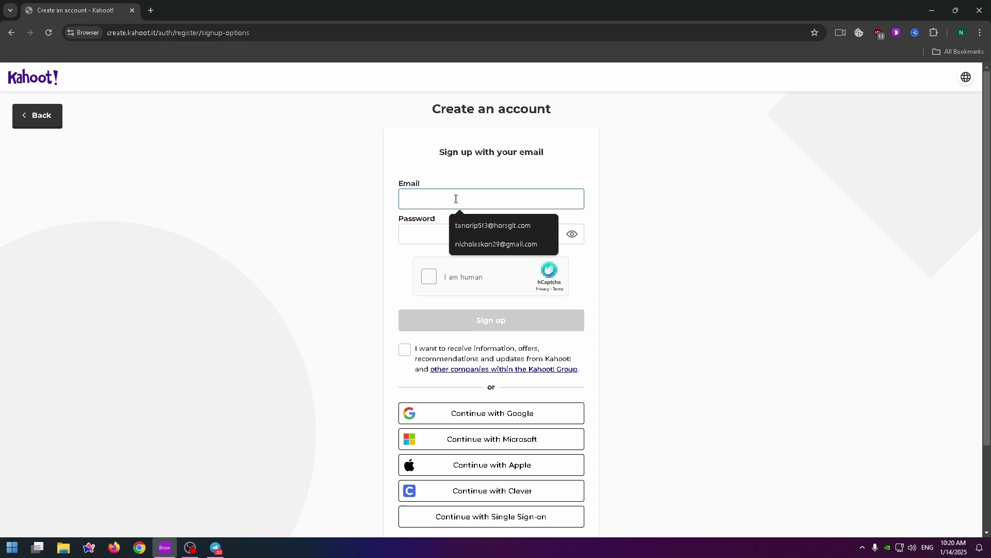
click(365, 175)
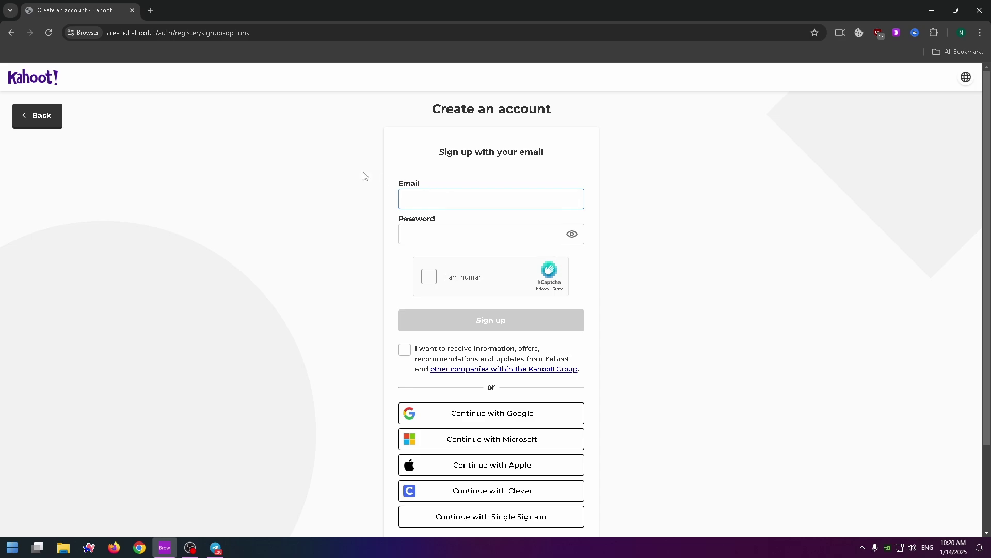
scroll(507, 308, down, 2)
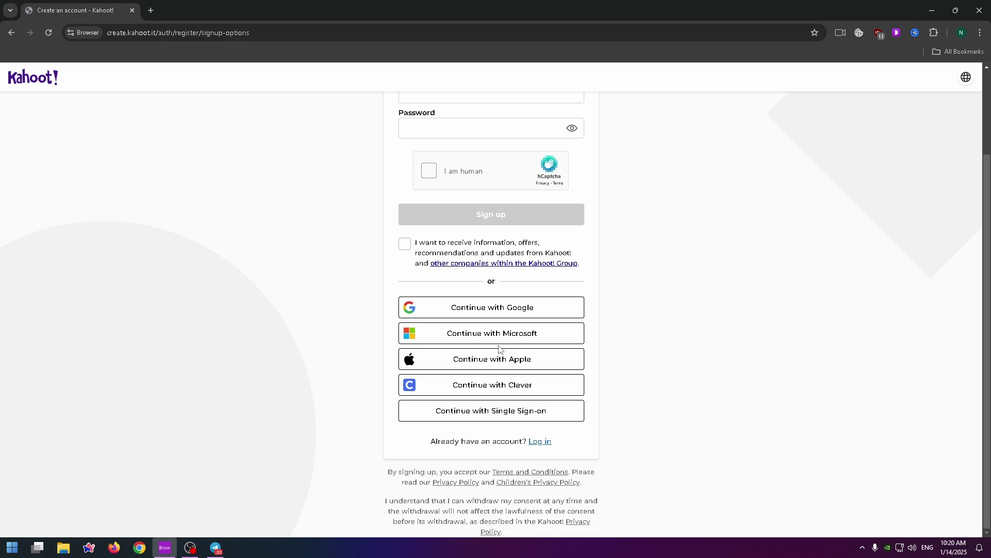
scroll(497, 416, up, 2)
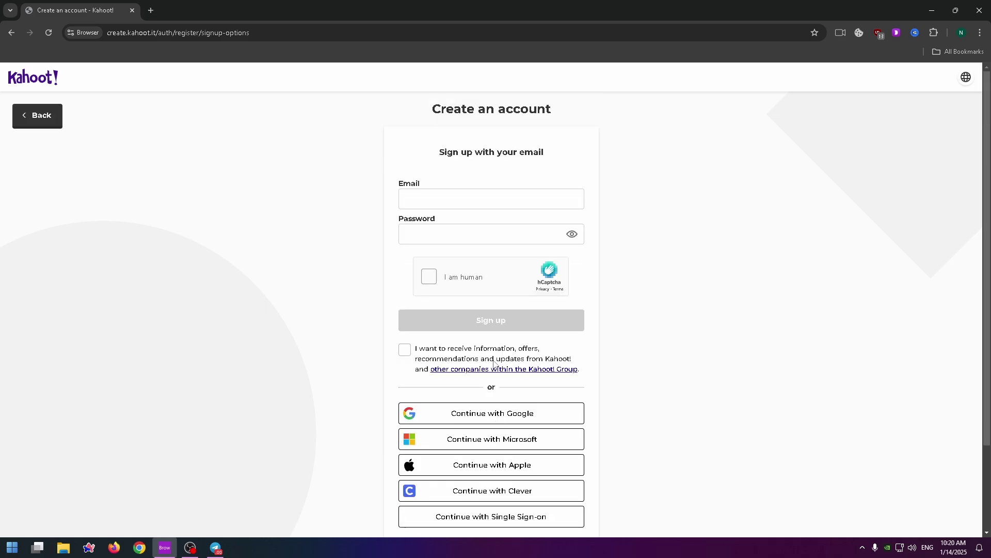
click(434, 200)
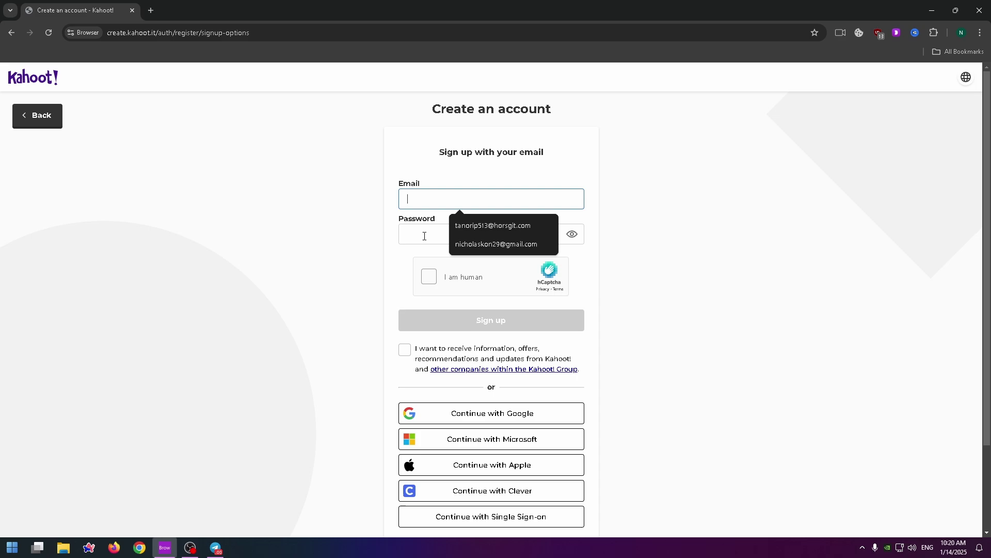
click(467, 410)
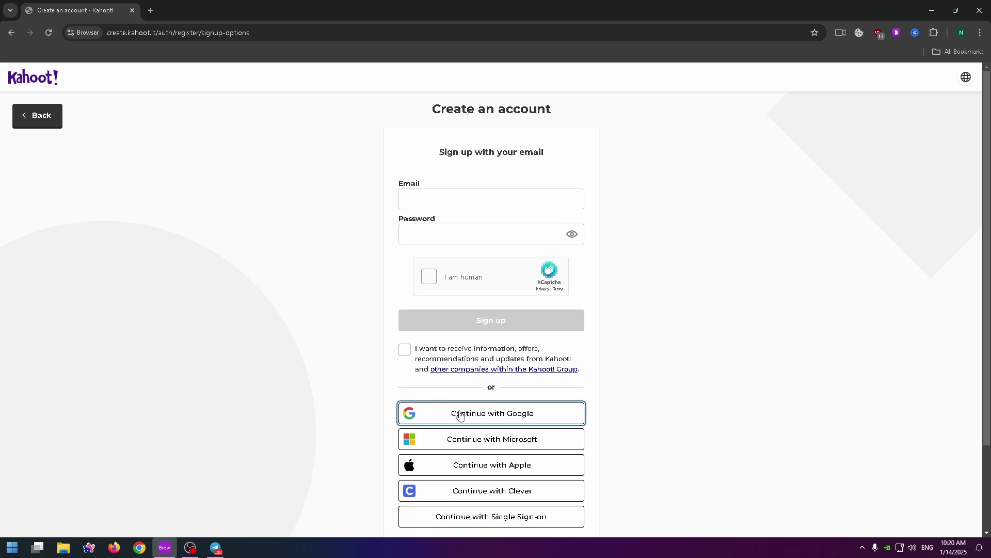
Create the account with the Google account and pick the free Basic plan.
click(460, 416)
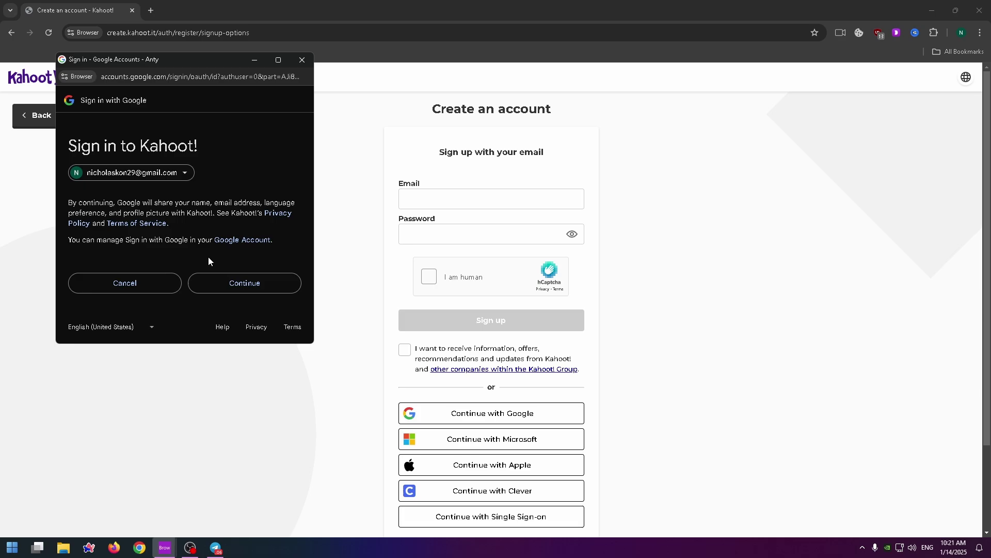
click(245, 284)
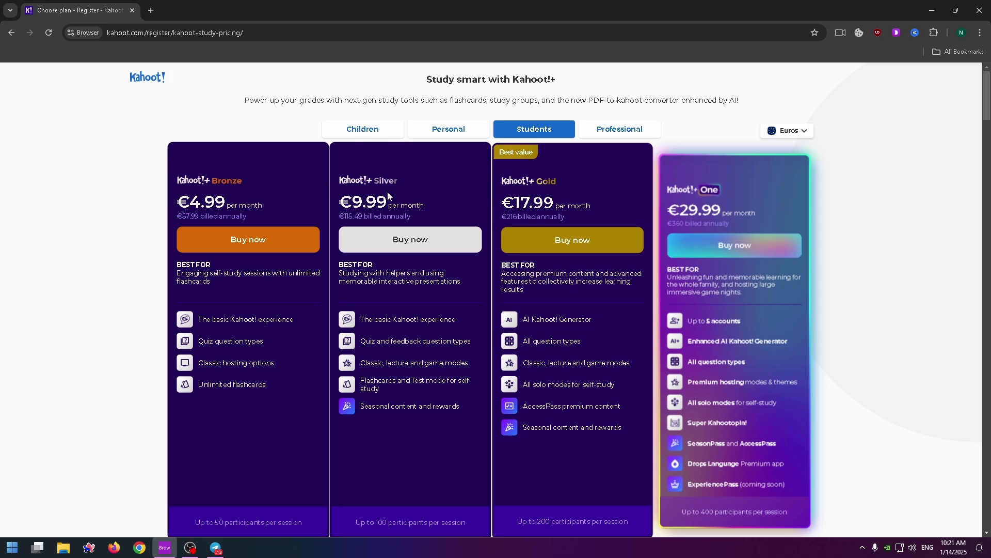
scroll(533, 178, down, 12)
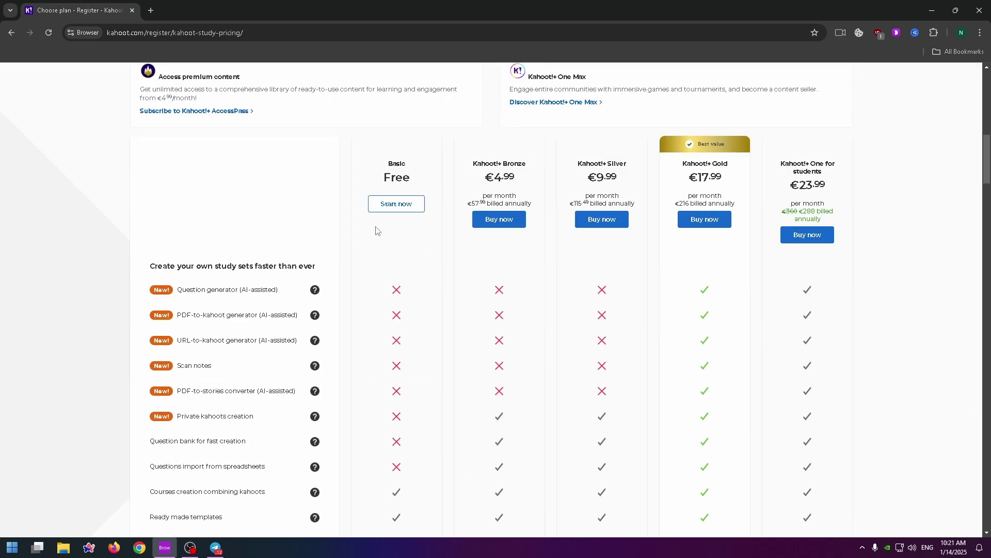
click(398, 210)
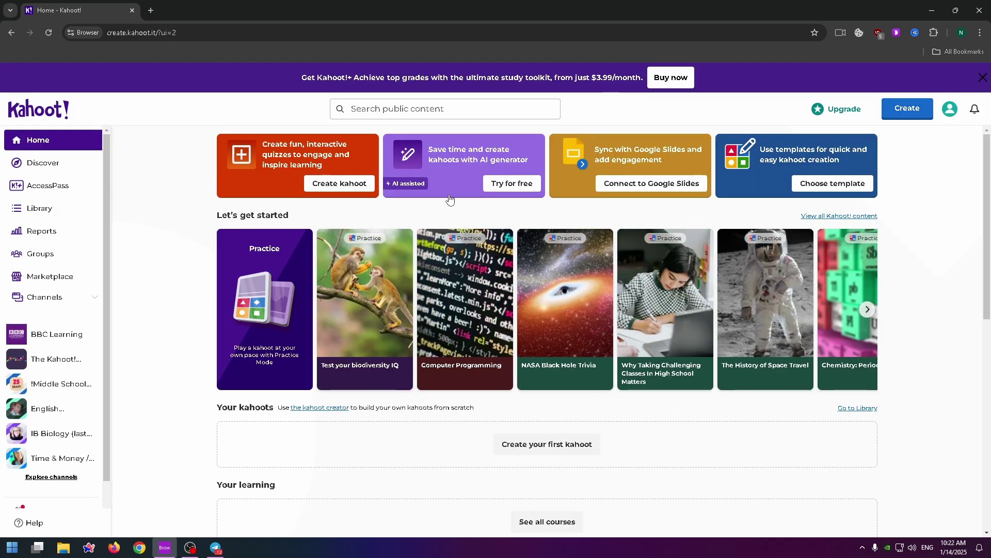
Start creating a first kahoot from the Home page.
scroll(475, 290, down, 3)
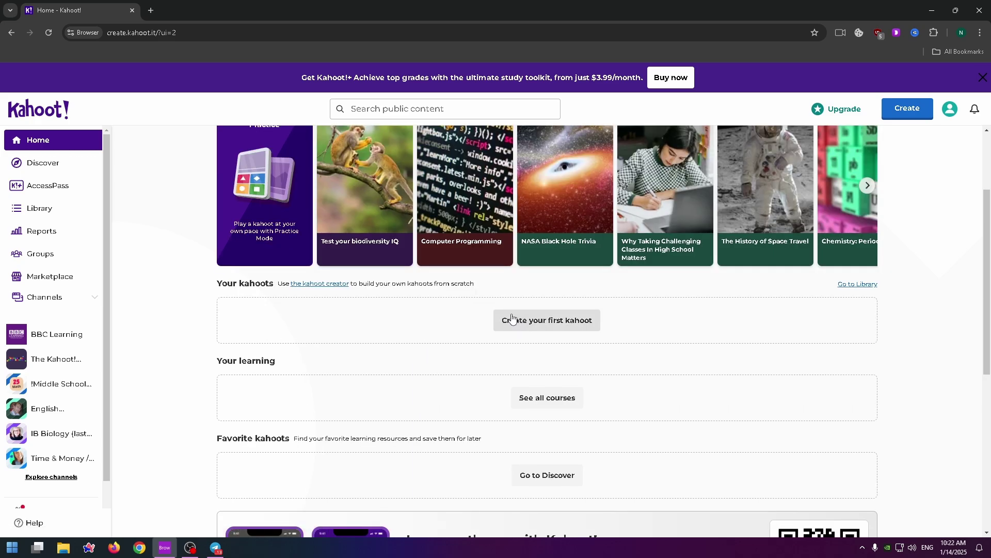
click(558, 323)
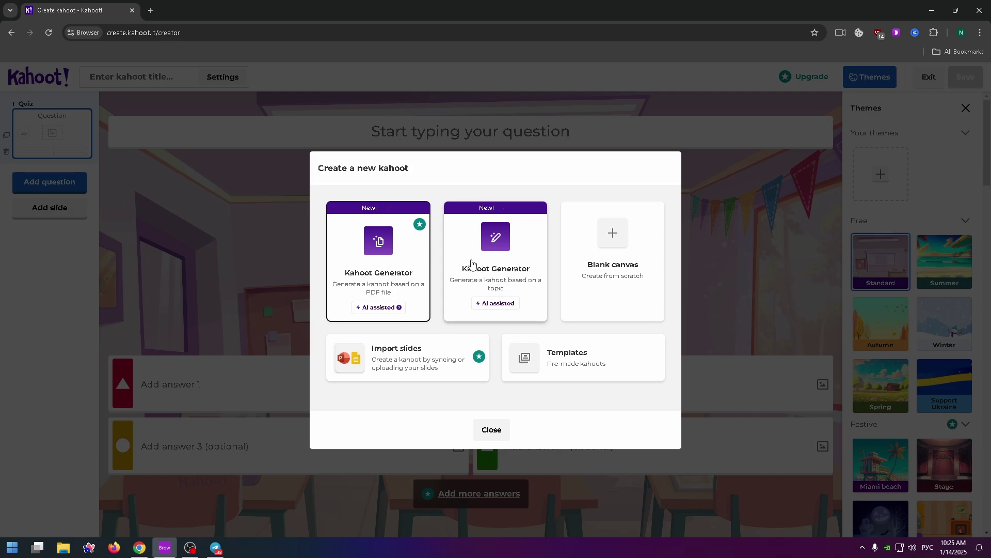
Load the 'Study with True/False questions' template from Templates.
click(550, 368)
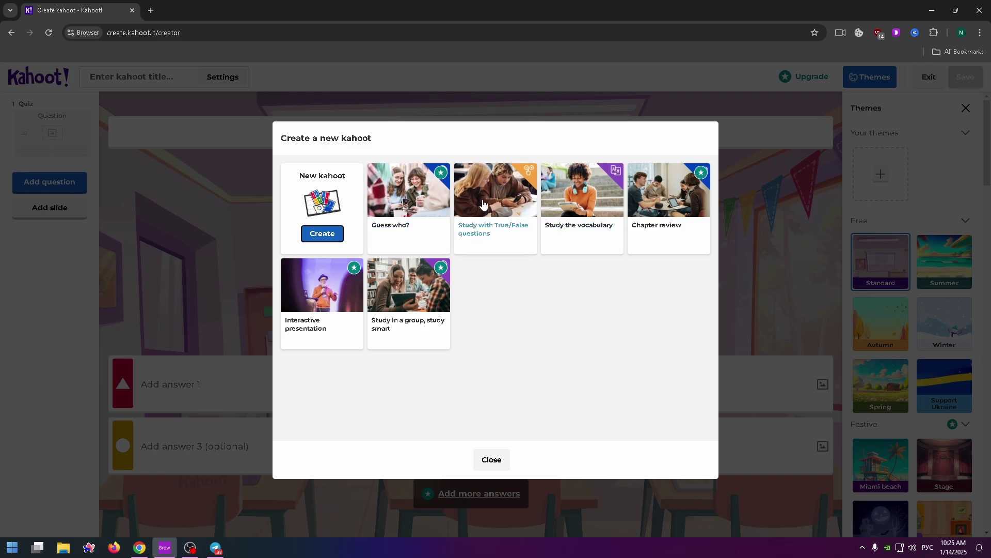
key(Escape)
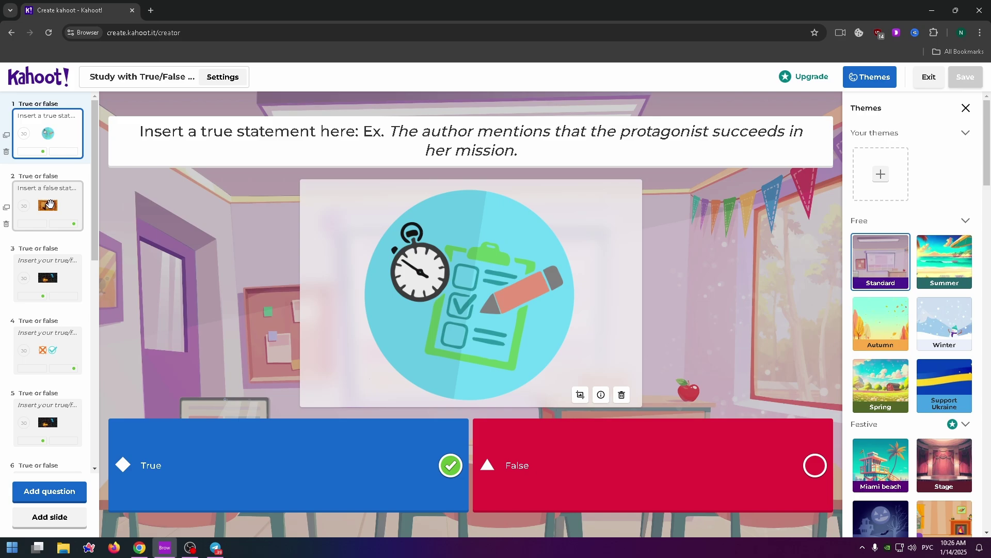
Look through the template's first three questions in the slide list.
click(44, 207)
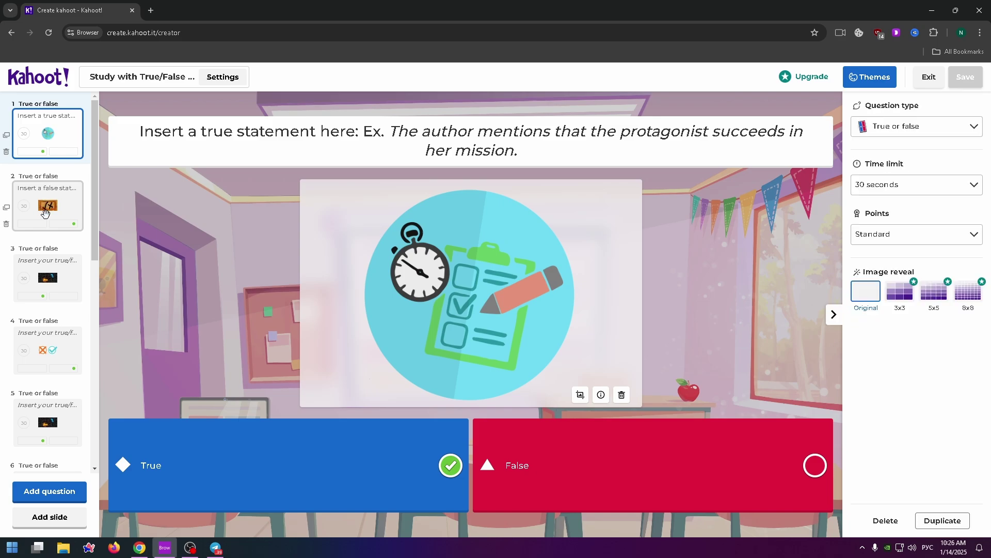
click(48, 274)
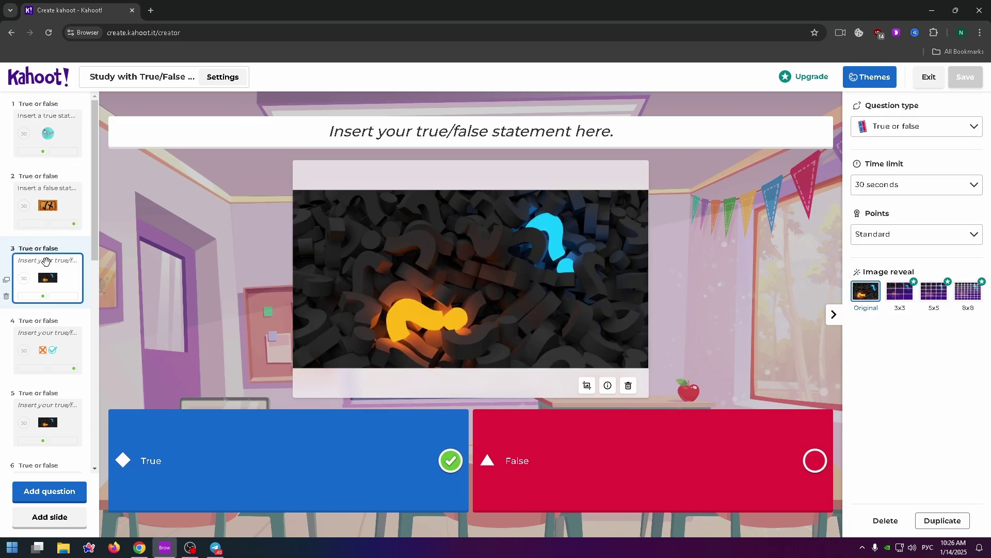
click(41, 143)
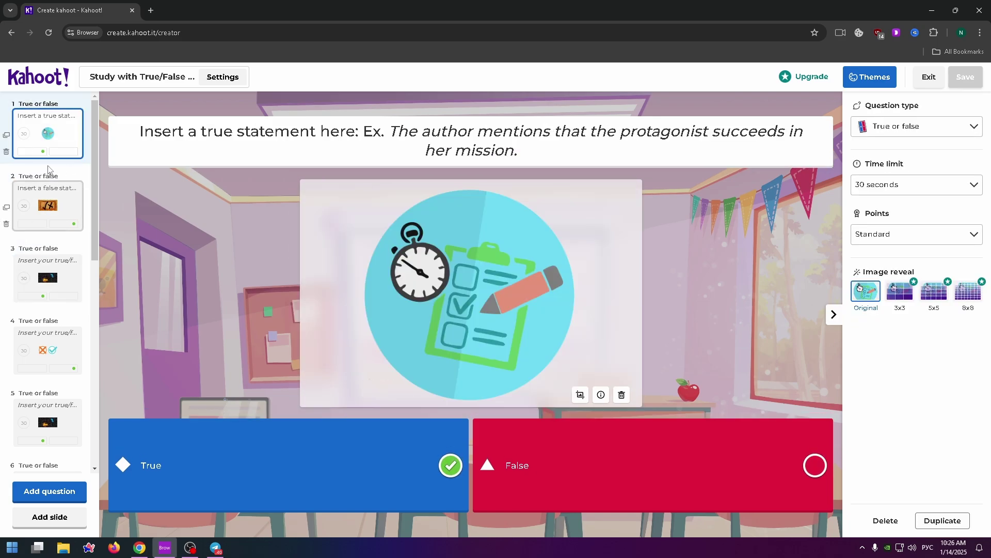
click(42, 213)
Delete question 1's example statement, leaving its question text blank.
click(35, 122)
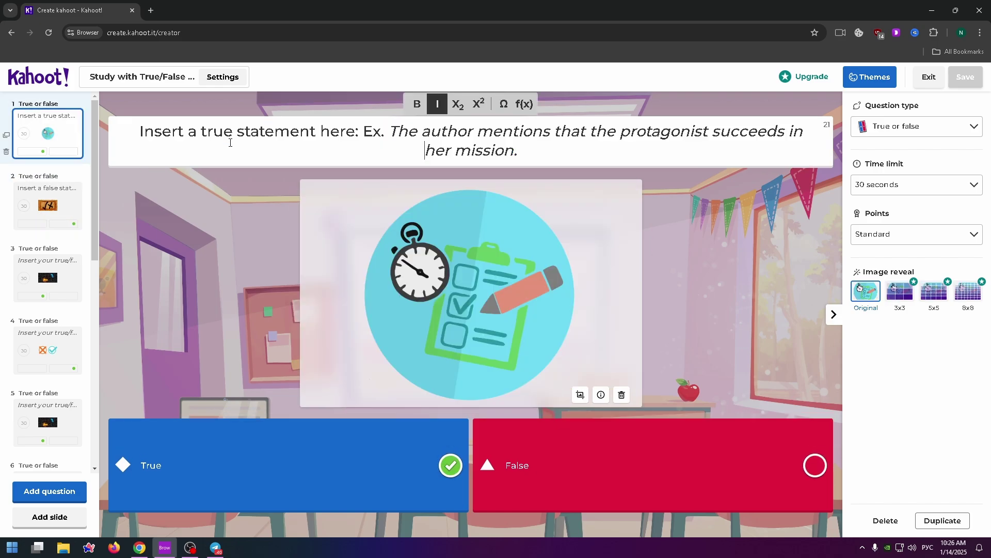
triple_click(374, 147)
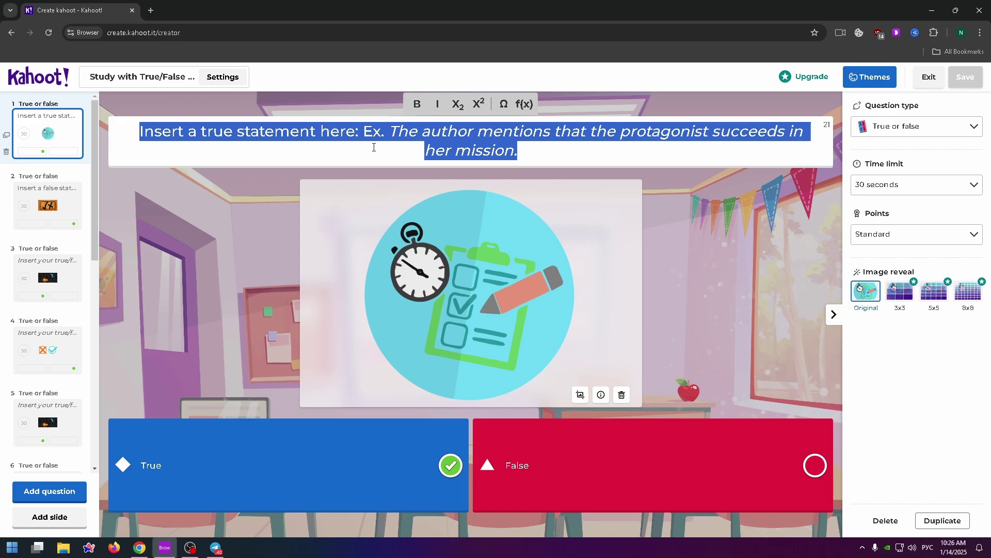
key(BackSpace)
click(542, 321)
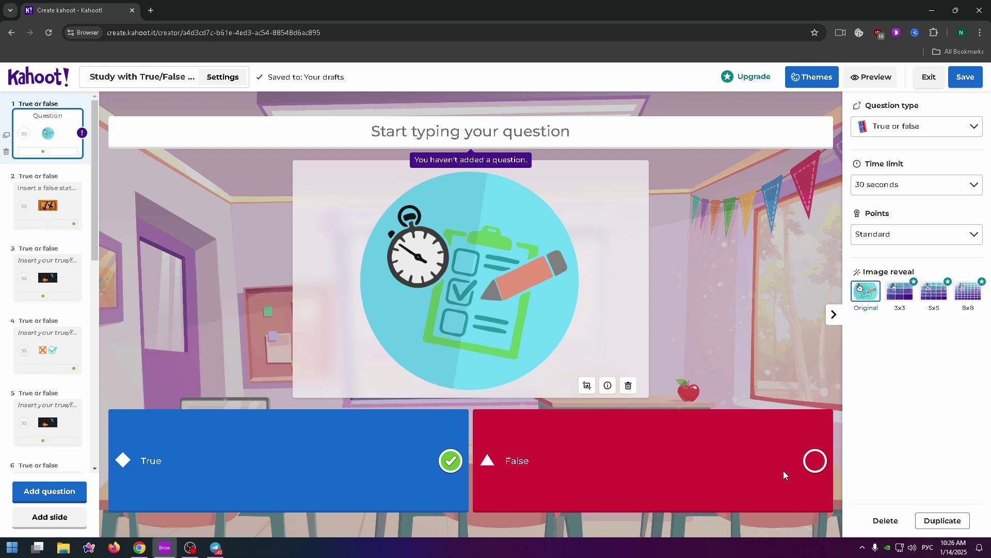
Make question 1 read 'Is the sun a planet?' with False correct, and remove its image.
click(809, 462)
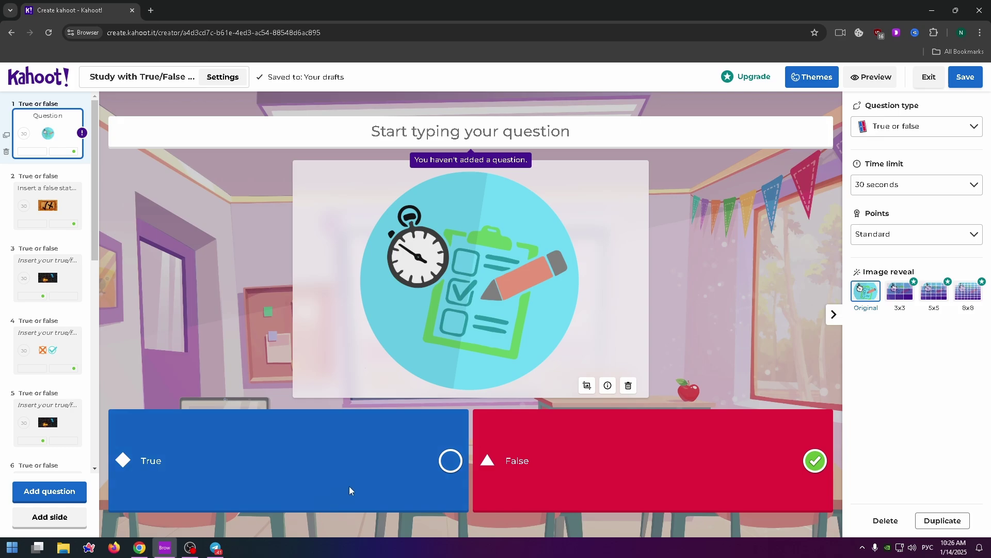
click(403, 138)
text(Is the sun a planet?)
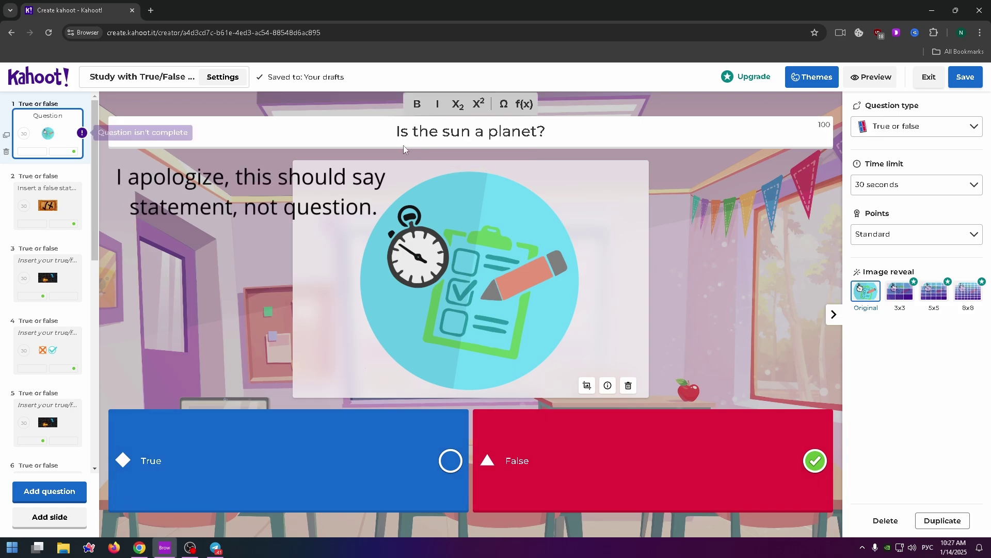
click(536, 336)
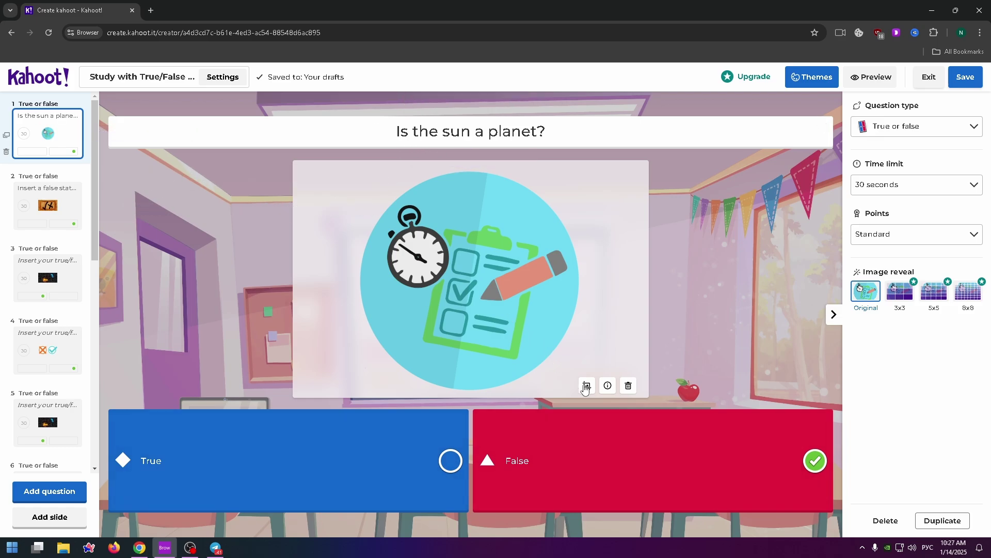
click(628, 386)
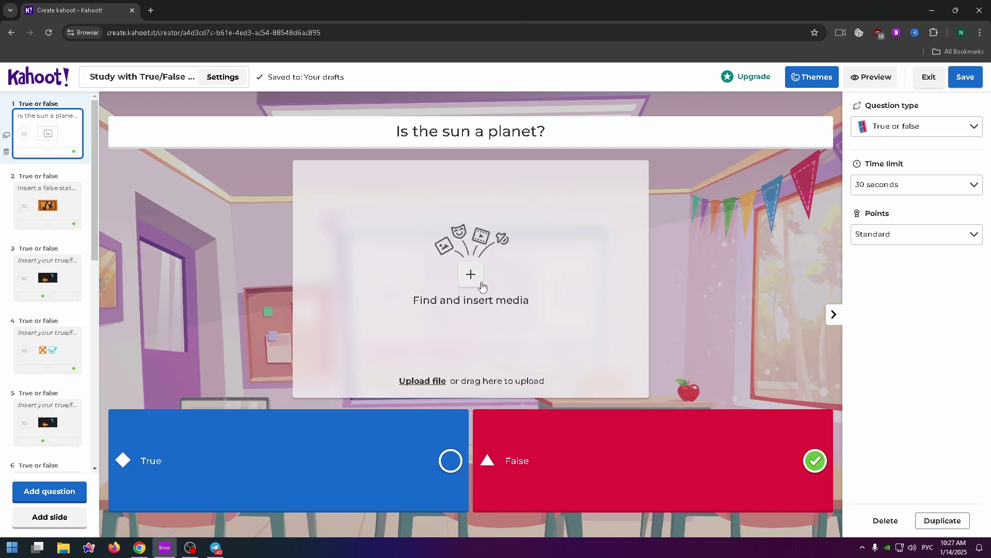
Upload pic.png from the Desktop as question 1's image.
click(419, 383)
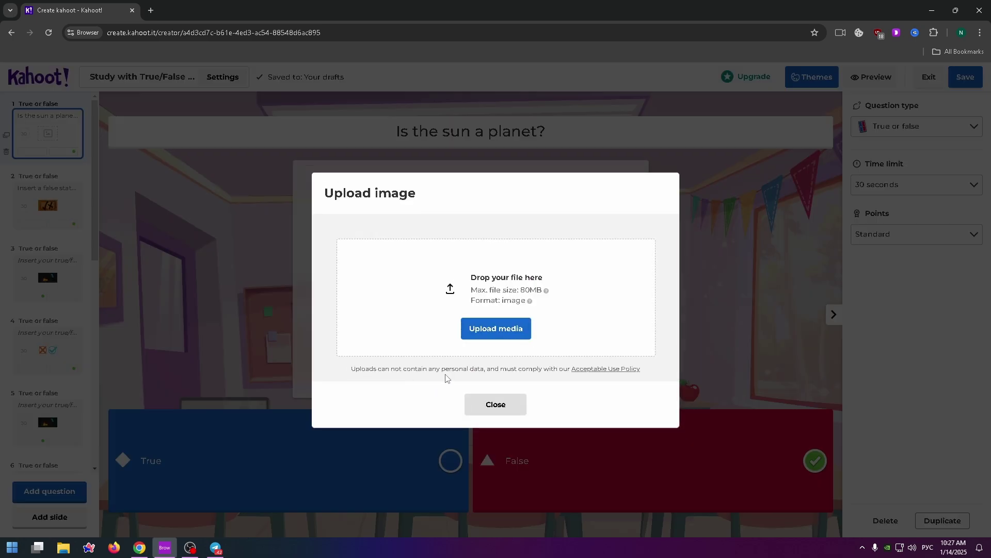
click(498, 329)
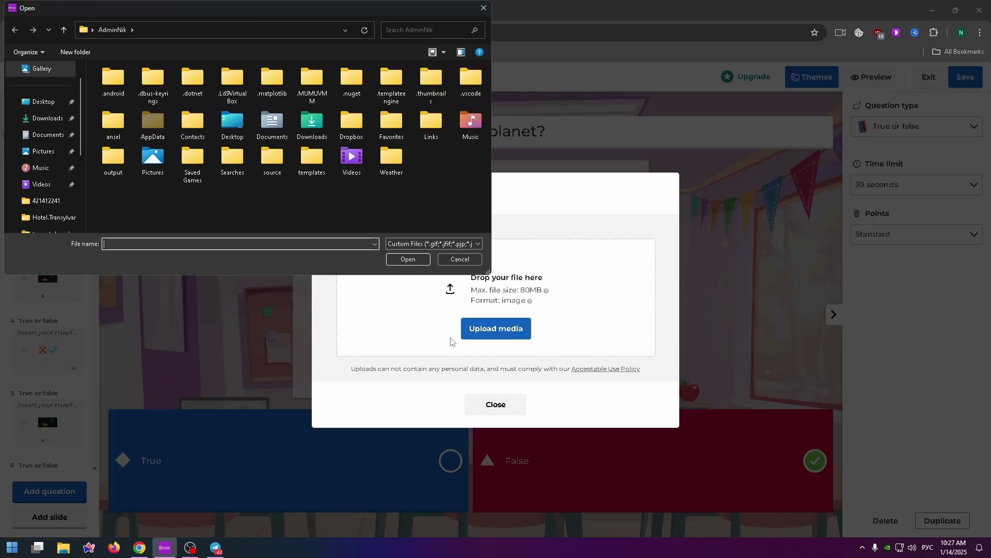
scroll(420, 177, down, 5)
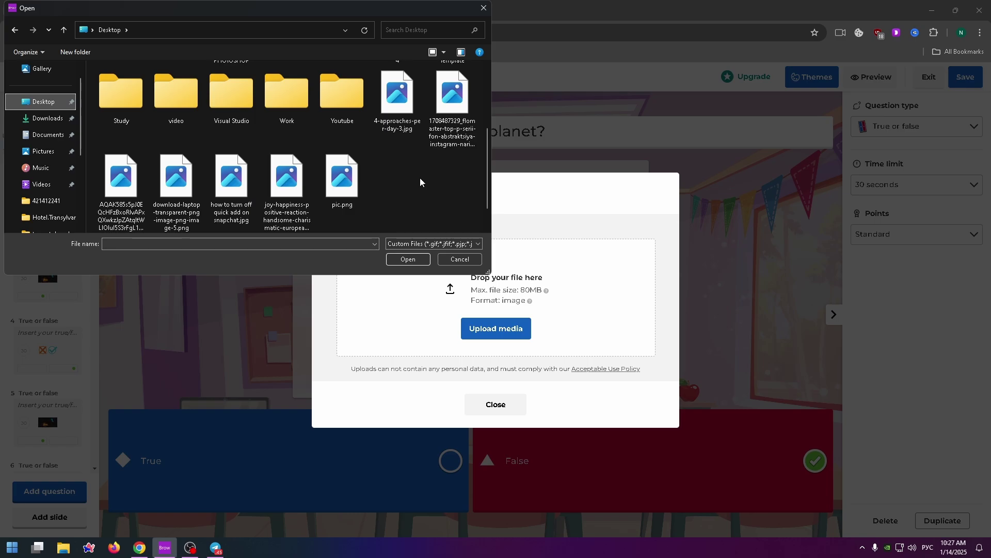
double_click(358, 185)
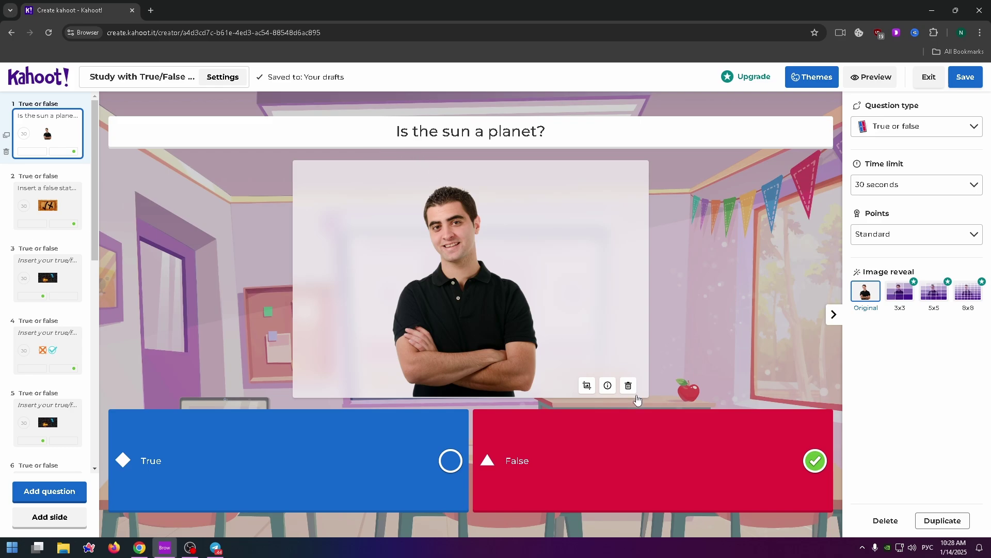
click(24, 201)
Scroll the slide list and start a Preview of the 12-question kahoot.
scroll(34, 258, down, 9)
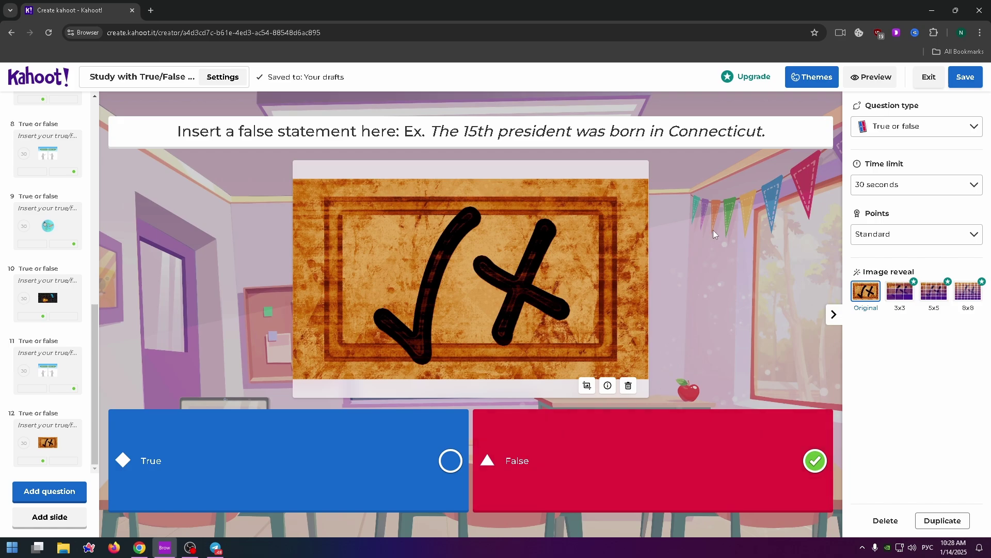
click(859, 77)
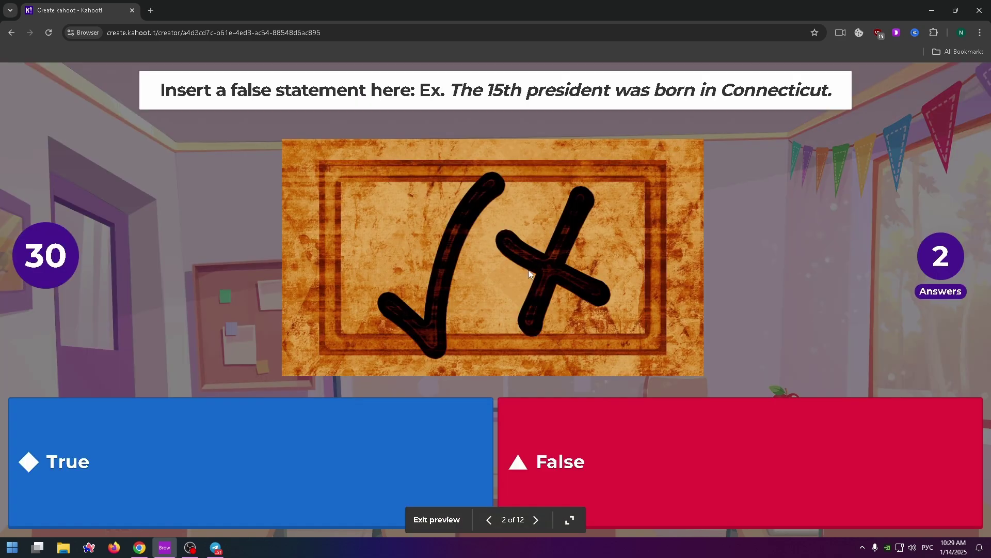
In the preview, go back to question 1 of 12 and reveal its answer, then exit to the editor.
click(488, 519)
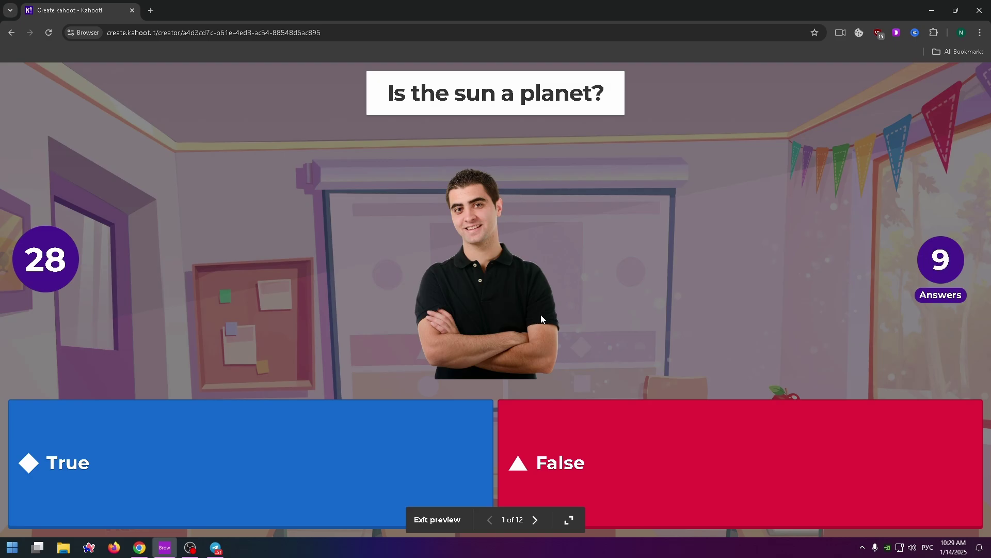
click(615, 451)
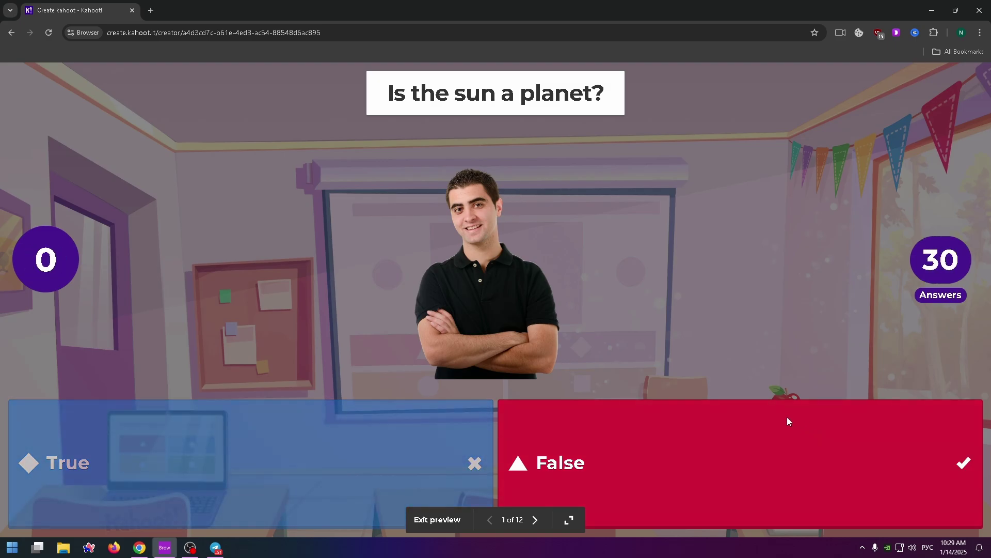
key(Escape)
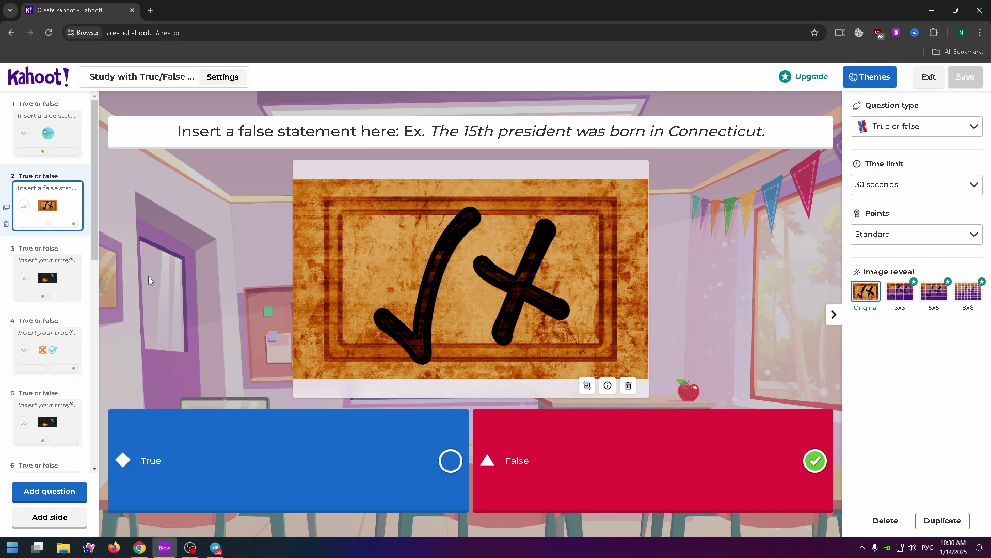
Enter '32322' in question 1's statement to finish the quiz.
click(65, 138)
click(465, 150)
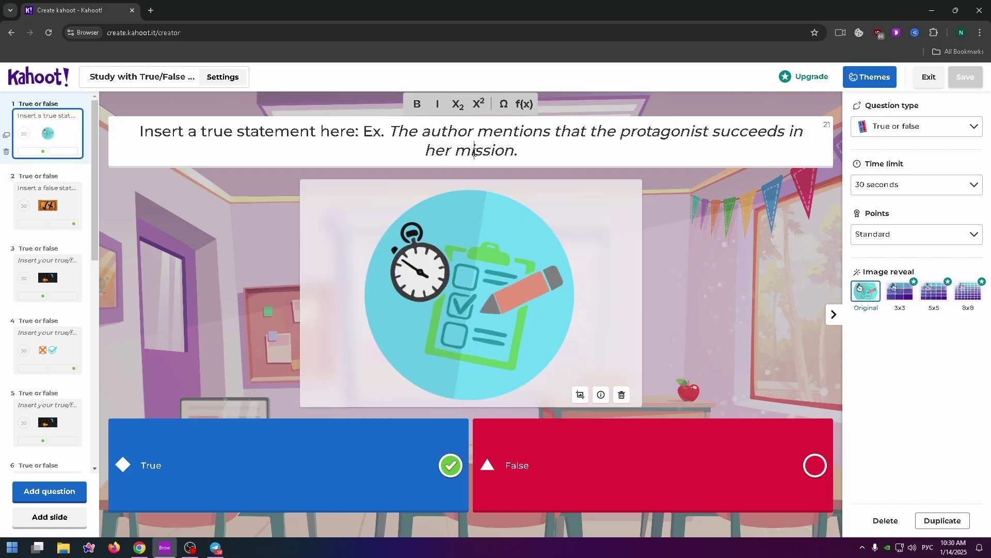
text(32322)
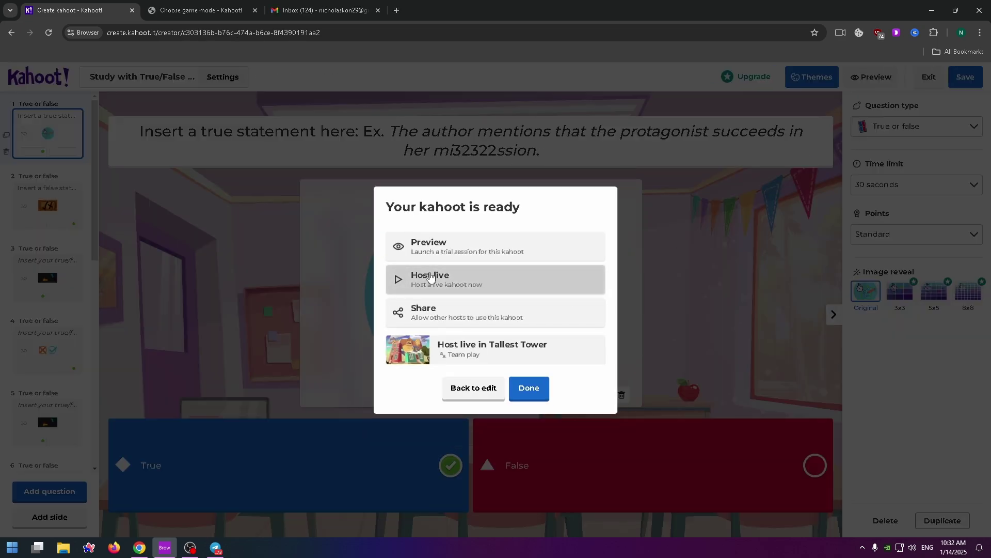
Host the Study with True/False questions quiz live and start a Classic mode game.
click(422, 280)
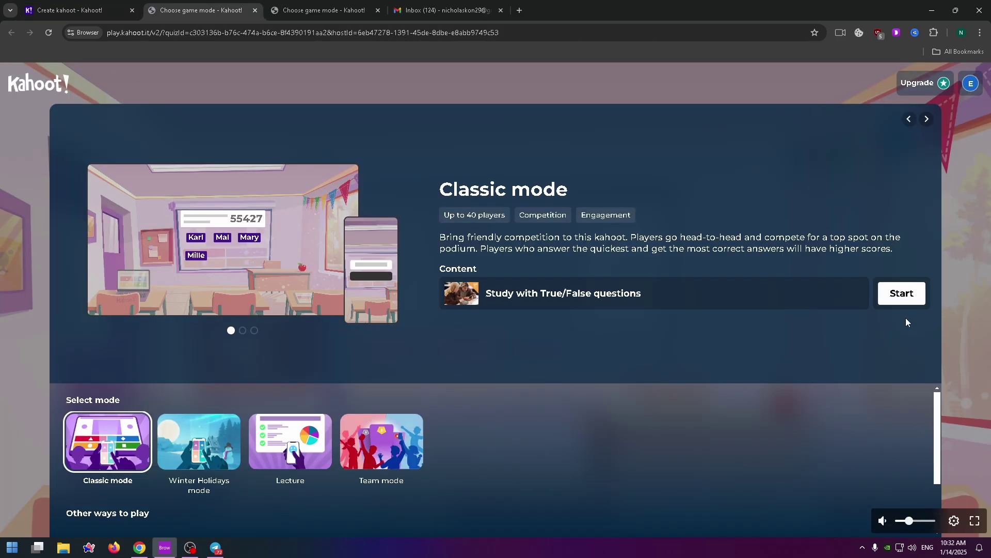
click(901, 295)
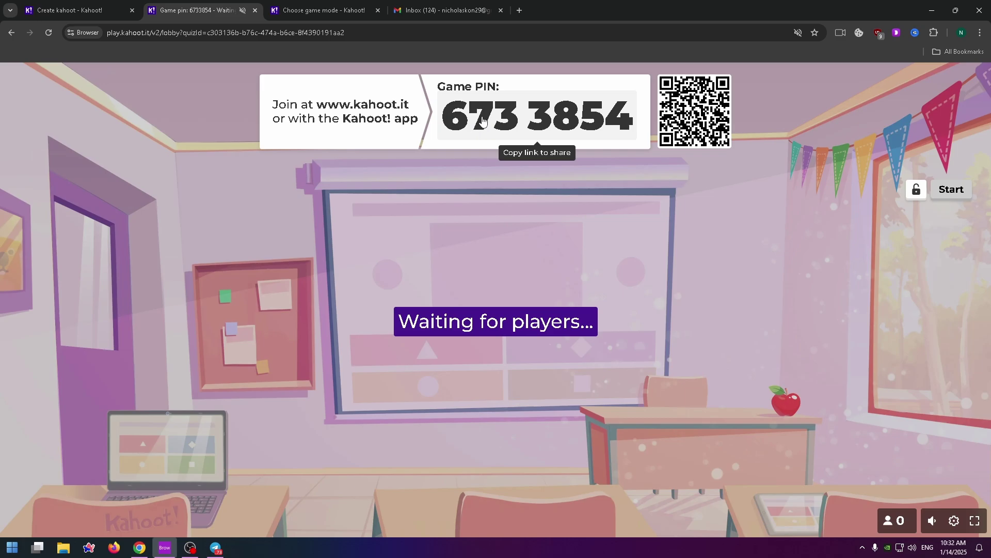
Copy the join link from the Game PIN at the top of the lobby.
click(554, 114)
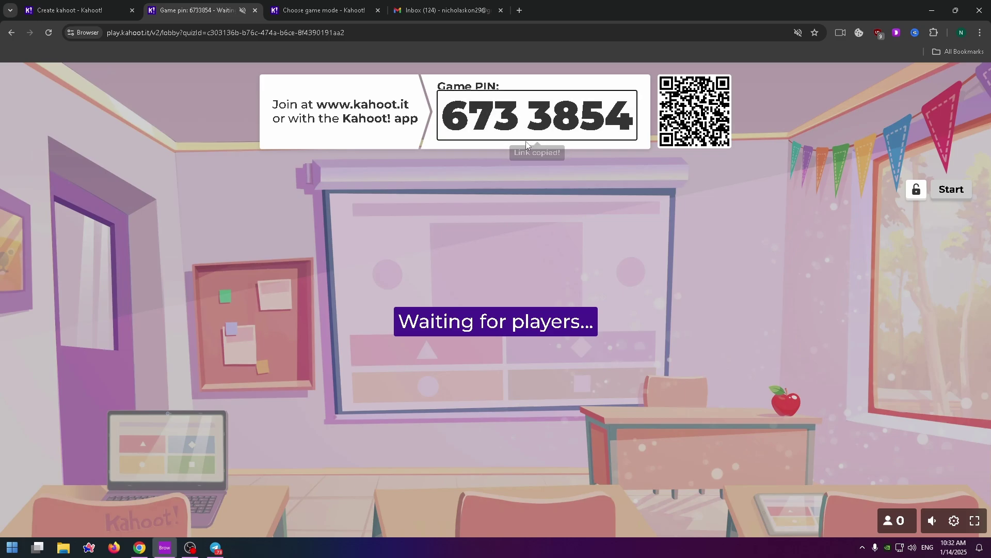